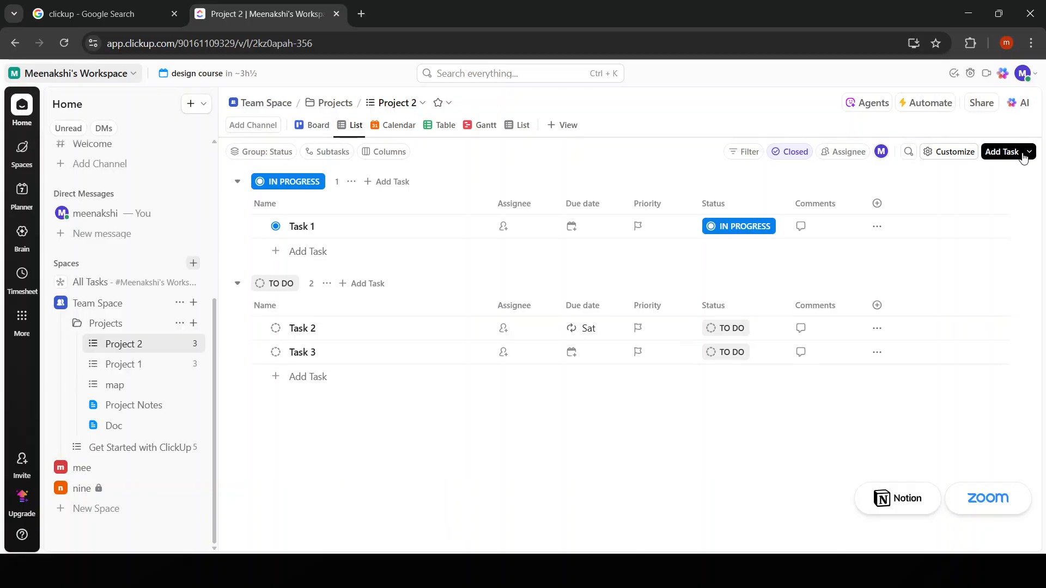
{"action": "left_click", "coordinate": [1035, 74]}
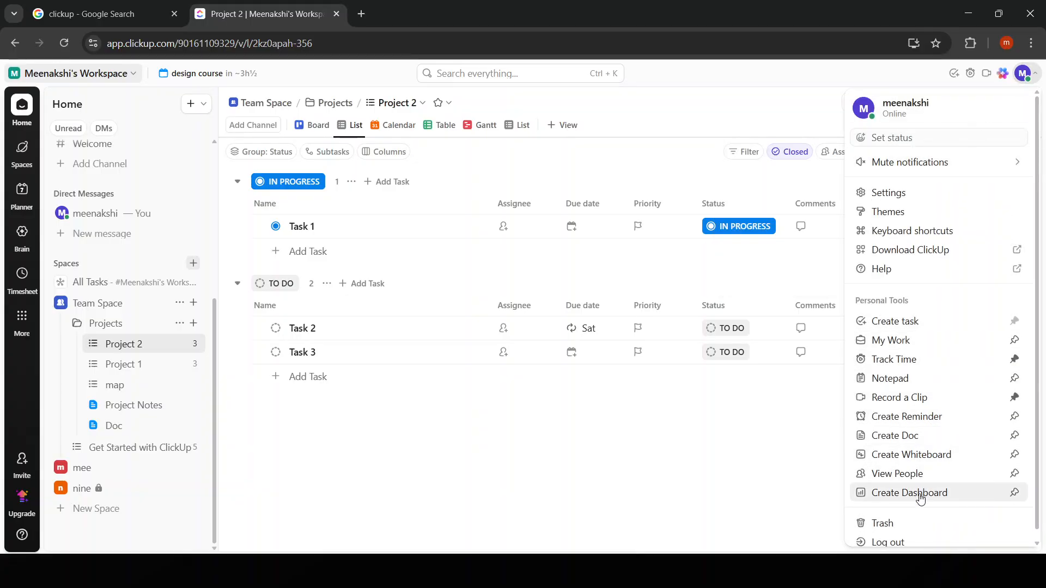
{"action": "left_click", "coordinate": [16, 330]}
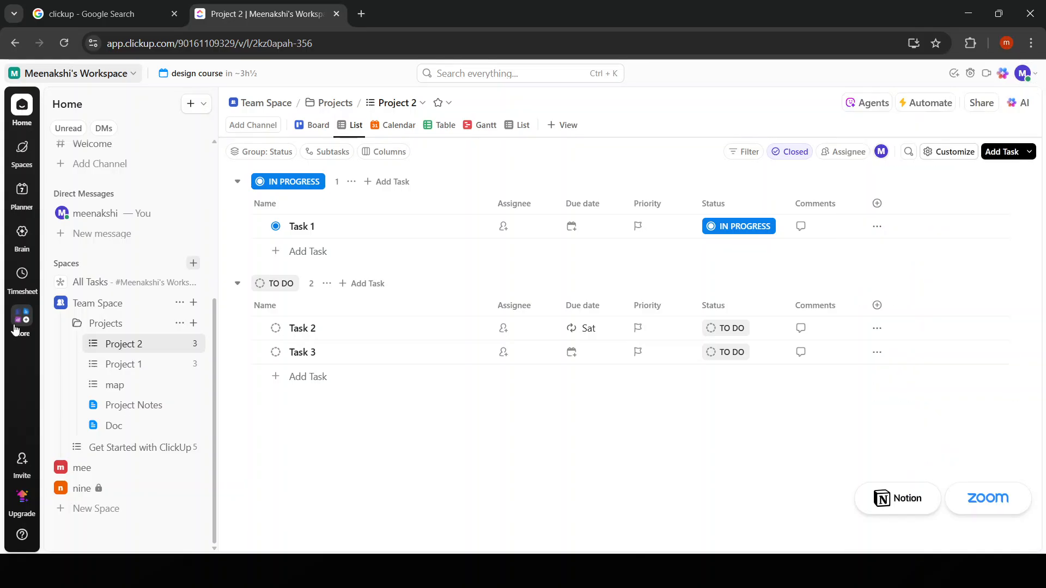
{"action": "left_click", "coordinate": [16, 331]}
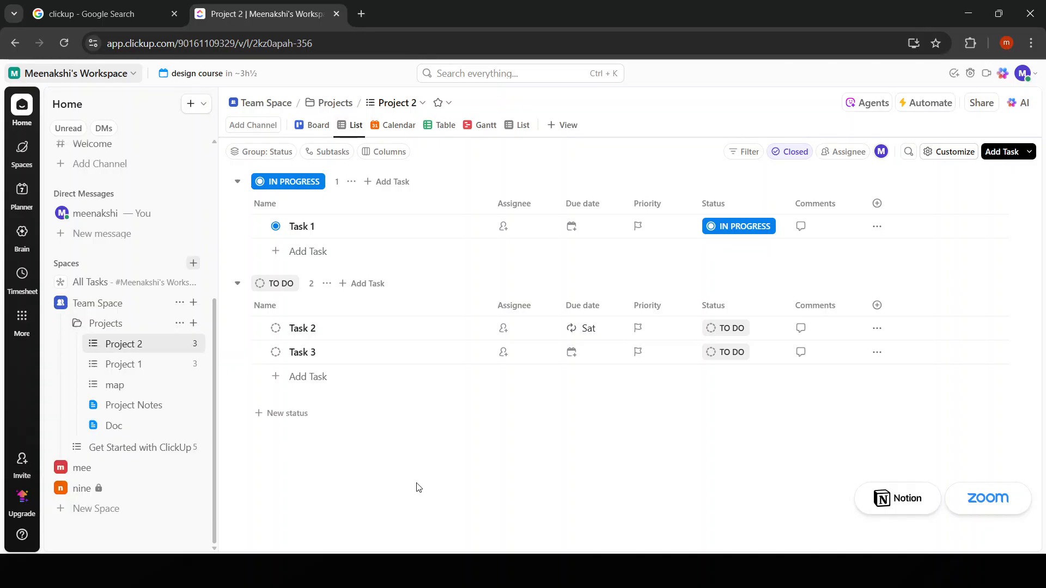
Open the ClickUp API page in the workspace settings
{"action": "left_click", "coordinate": [1024, 73]}
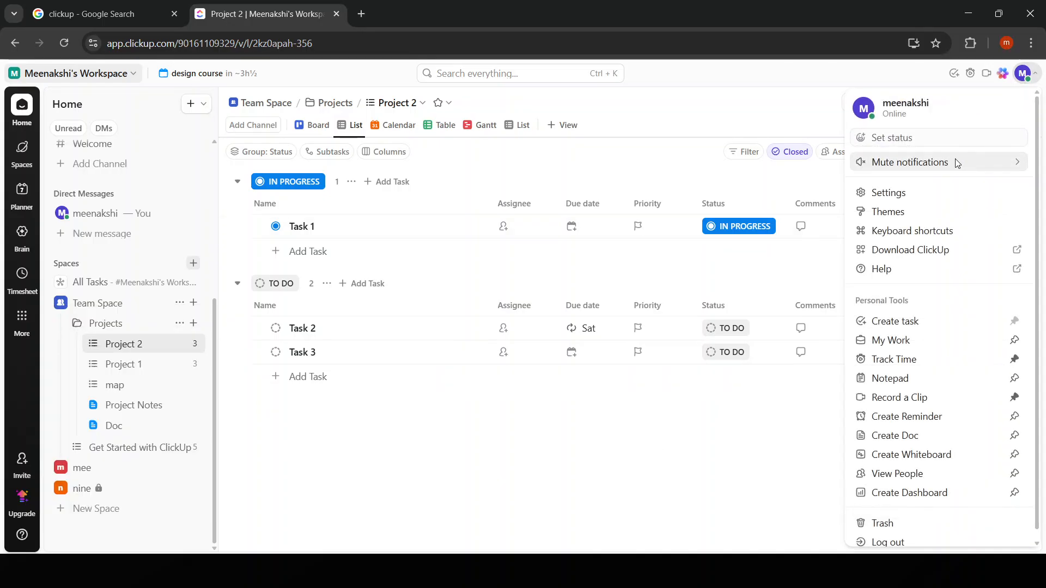
{"action": "left_click", "coordinate": [887, 192]}
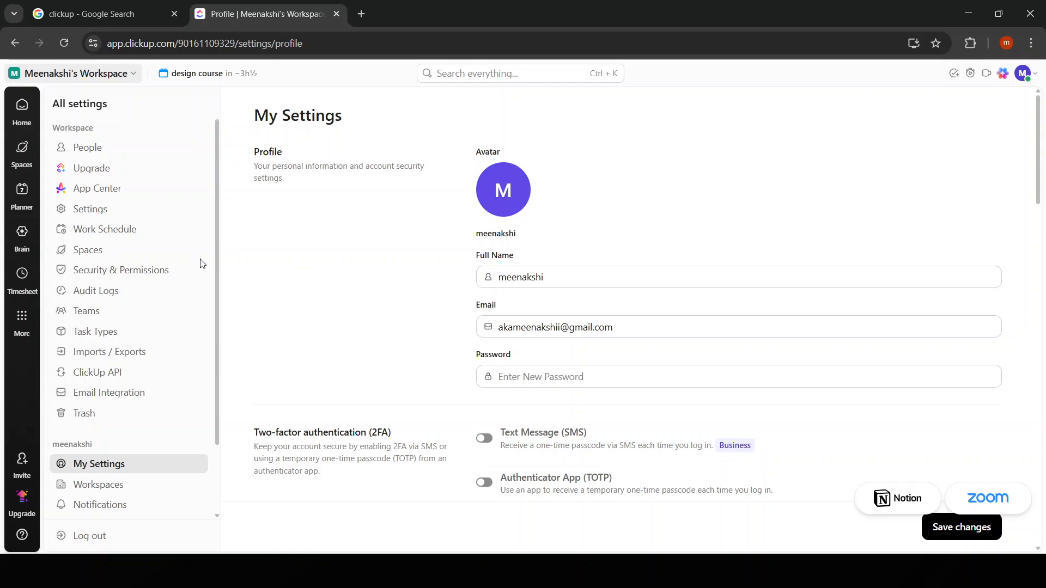
{"action": "left_click", "coordinate": [149, 378]}
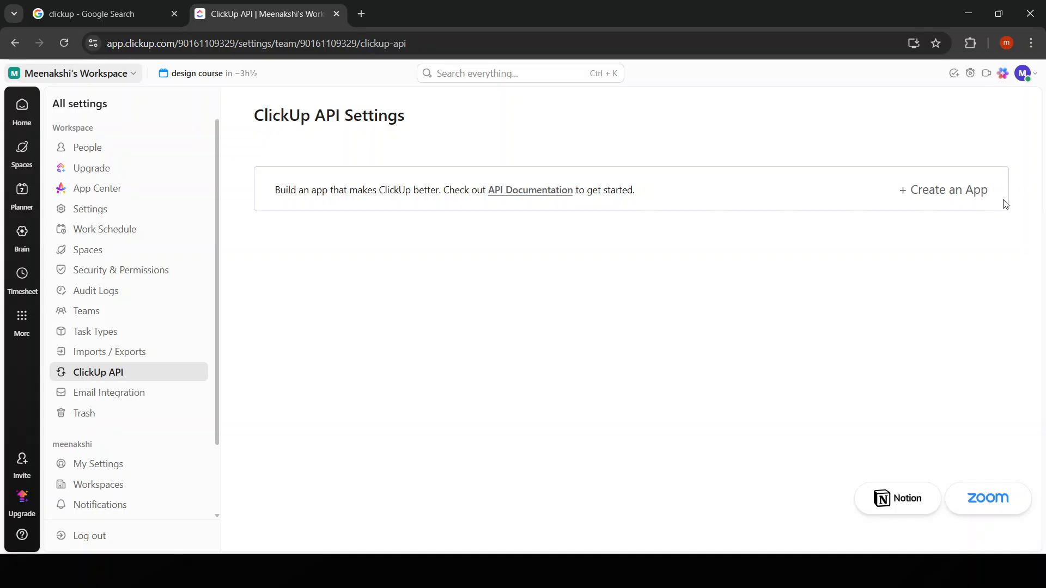
Try to create an API app named mmmm with the redirect URL mmmm.com, and close the form
{"action": "left_click", "coordinate": [959, 192]}
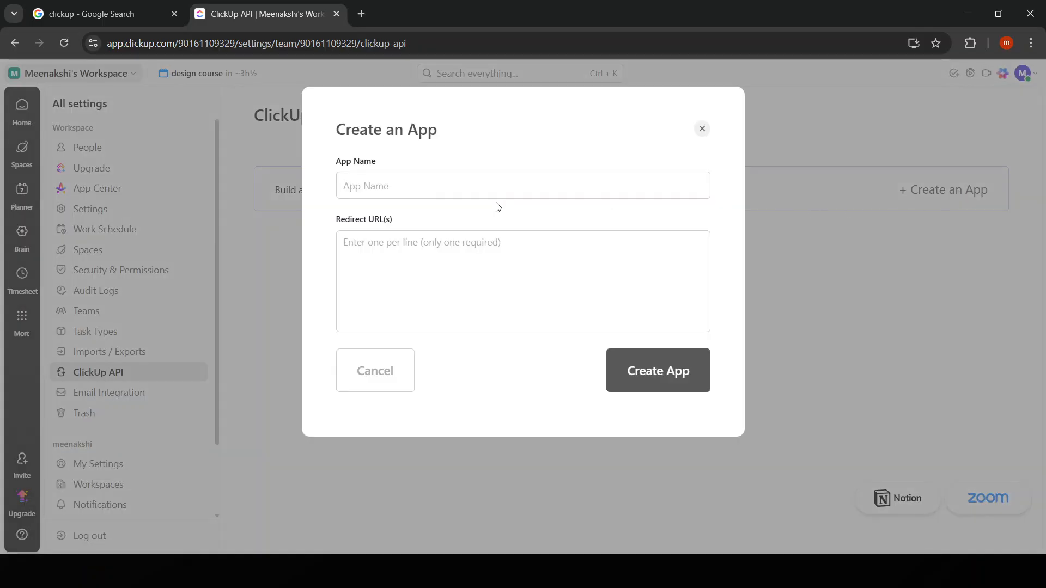
{"action": "left_click", "coordinate": [398, 188]}
{"action": "type", "text": "mmmm"}
{"action": "left_click", "coordinate": [392, 248]}
{"action": "type", "text": "mmmm"}
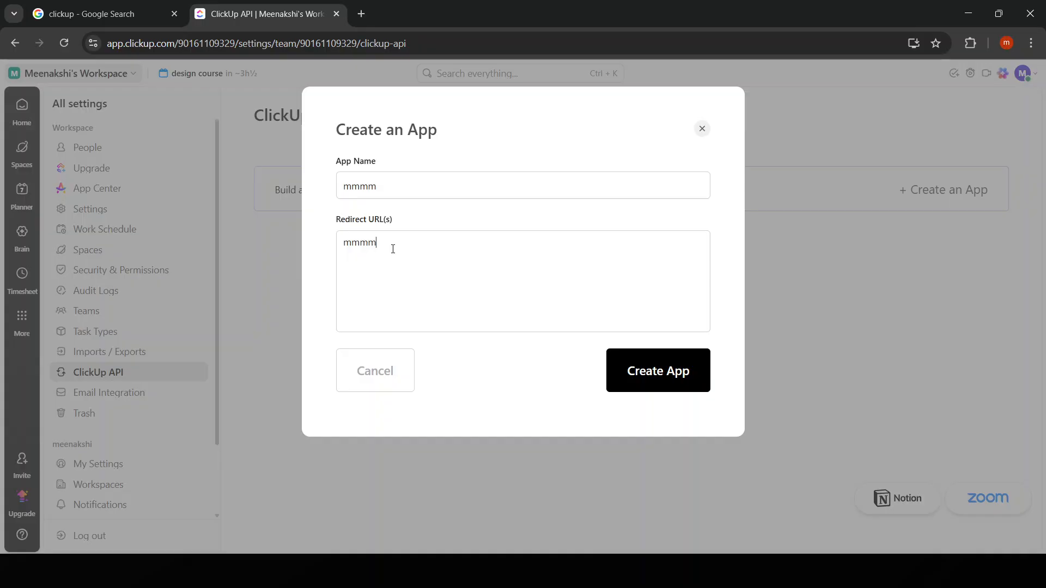
{"action": "type", "text": ".com"}
{"action": "left_click", "coordinate": [661, 372]}
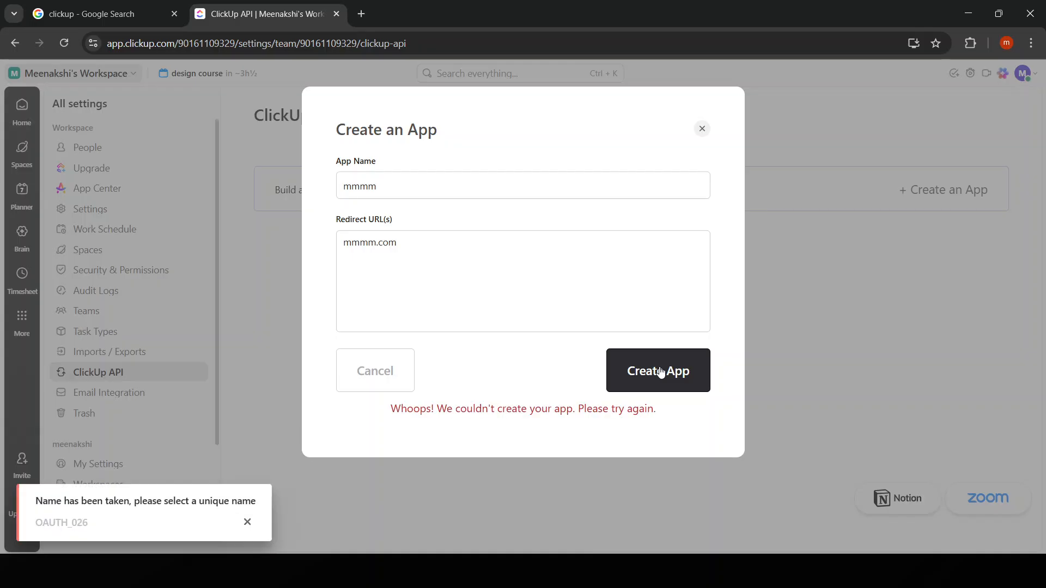
{"action": "left_click_drag", "start_coordinate": [456, 404], "coordinate": [686, 412]}
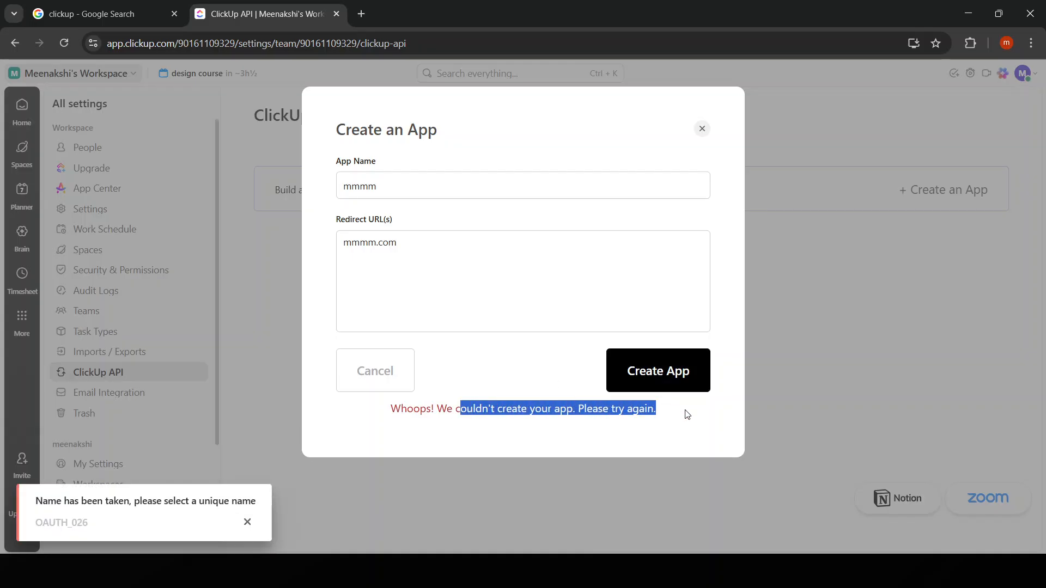
{"action": "left_click", "coordinate": [687, 413]}
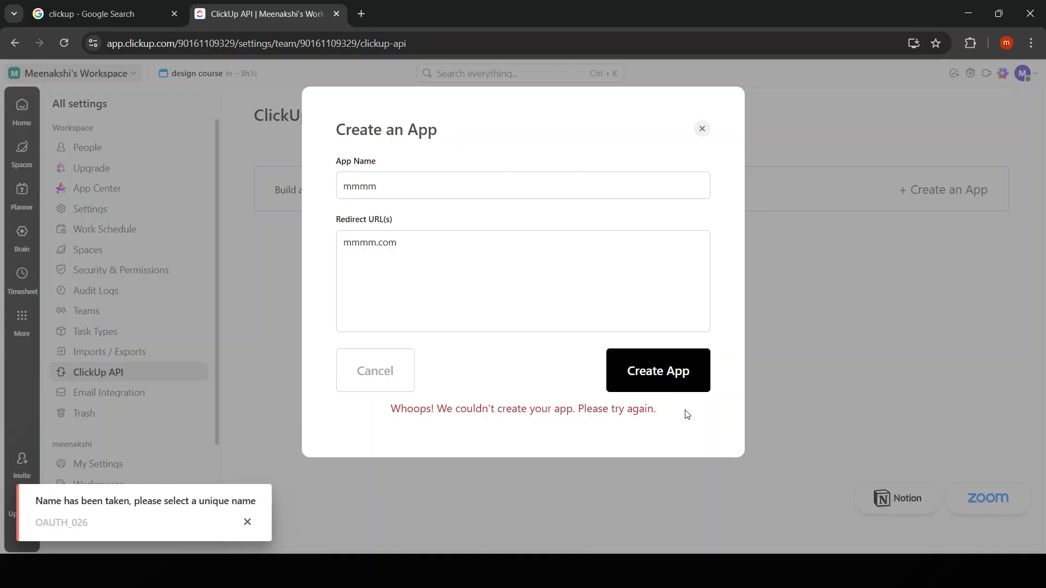
{"action": "left_click", "coordinate": [247, 532]}
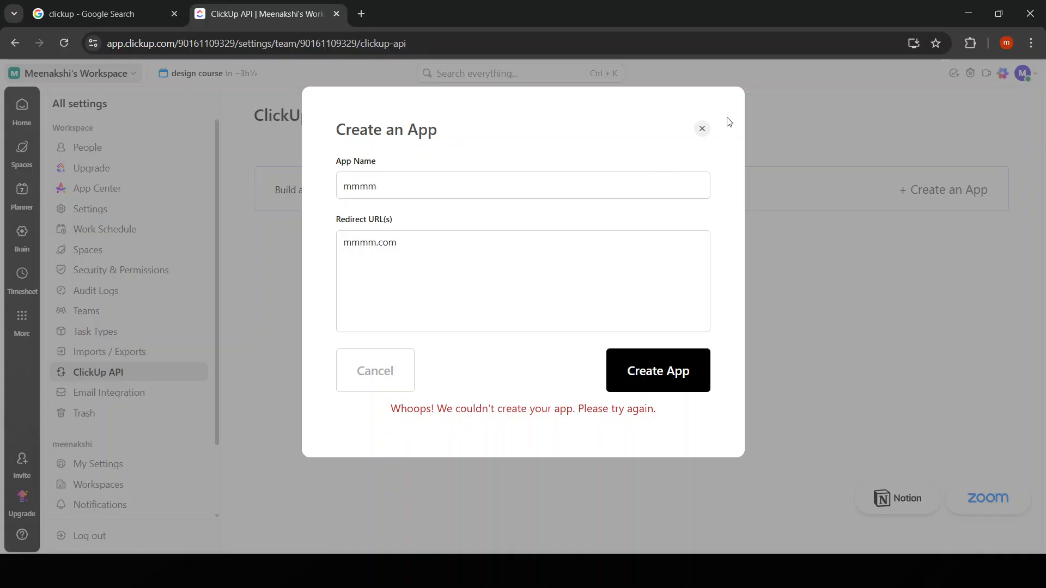
{"action": "left_click", "coordinate": [703, 130]}
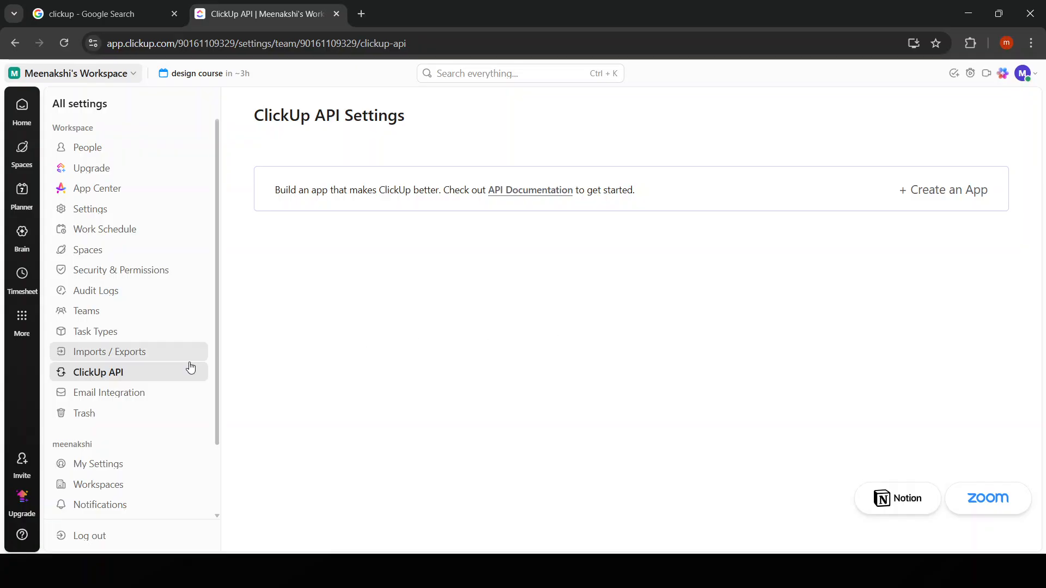
Create an API app named mine123456 with the redirect URL mine.com.itme
{"action": "left_click", "coordinate": [944, 193]}
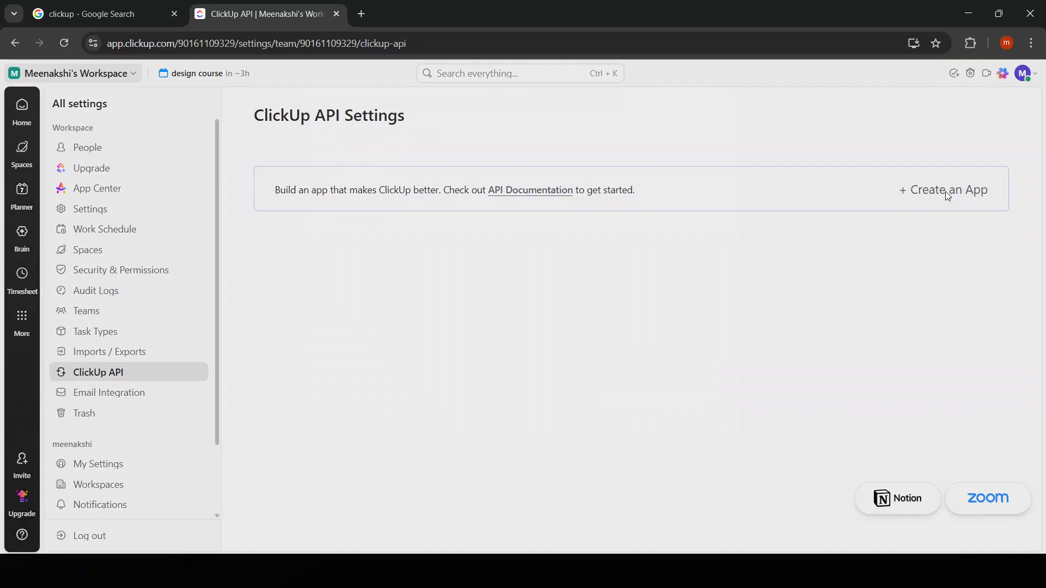
{"action": "left_click", "coordinate": [353, 184]}
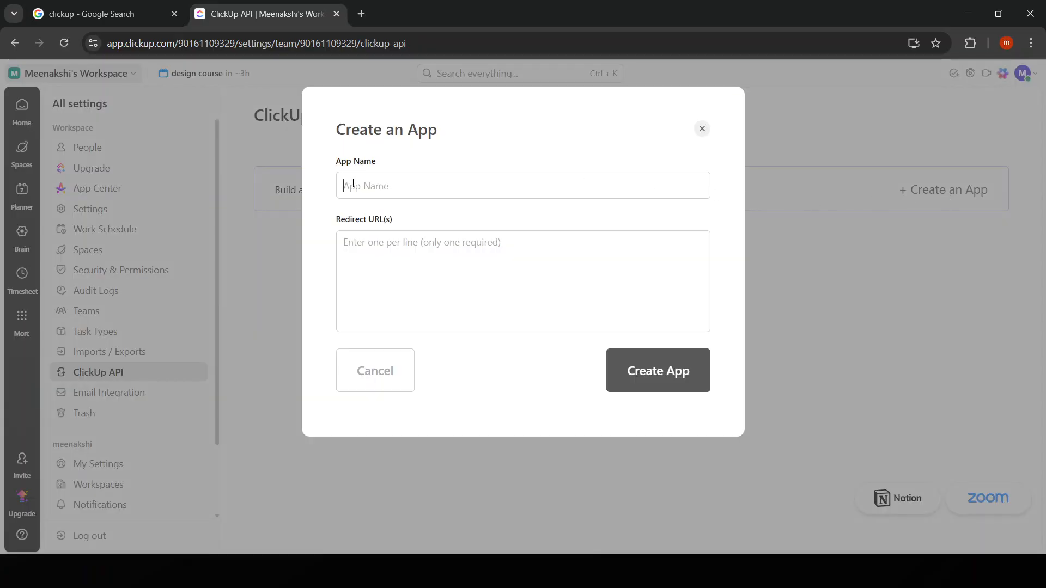
{"action": "type", "text": "mine123456"}
{"action": "left_click", "coordinate": [382, 265]}
{"action": "type", "text": "min"}
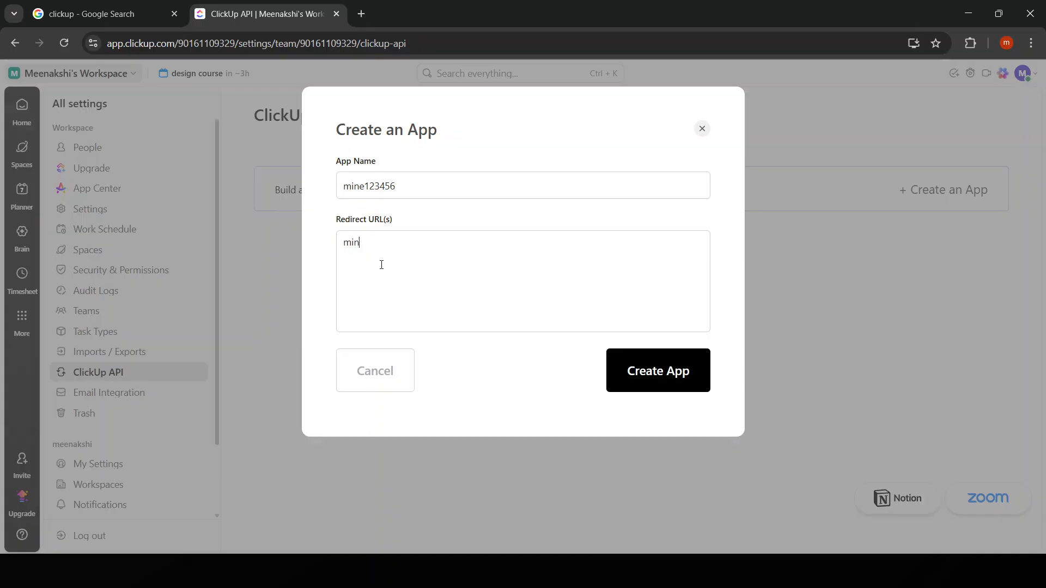
{"action": "type", "text": "e.com.itme"}
{"action": "left_click", "coordinate": [670, 377]}
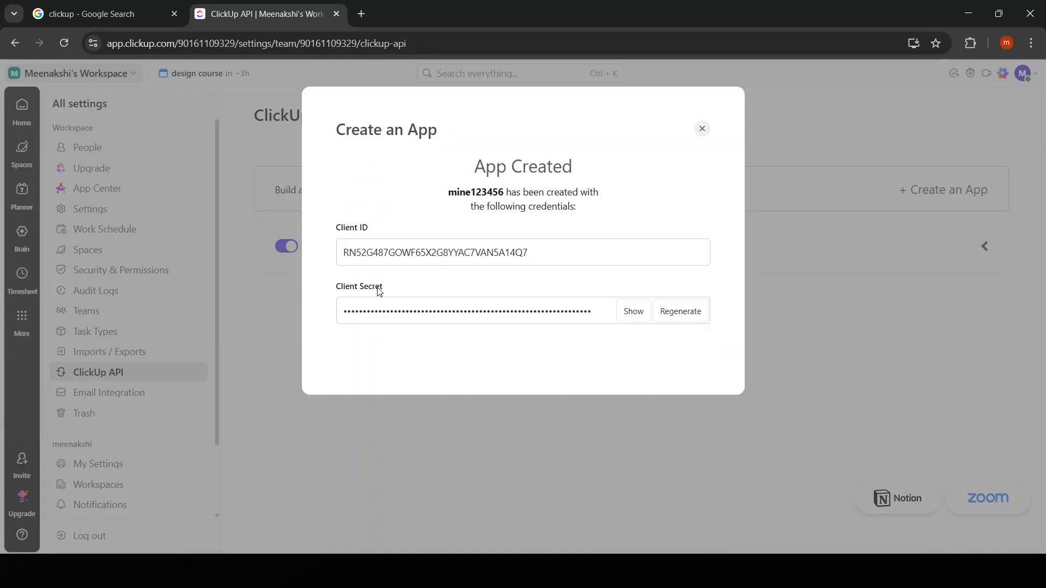
Review the new app's client ID, reveal and hide its client secret, and close the credentials dialog
{"action": "left_click_drag", "start_coordinate": [380, 289], "coordinate": [327, 291]}
{"action": "left_click", "coordinate": [398, 292]}
{"action": "left_click_drag", "start_coordinate": [342, 252], "coordinate": [560, 248]}
{"action": "left_click", "coordinate": [510, 282]}
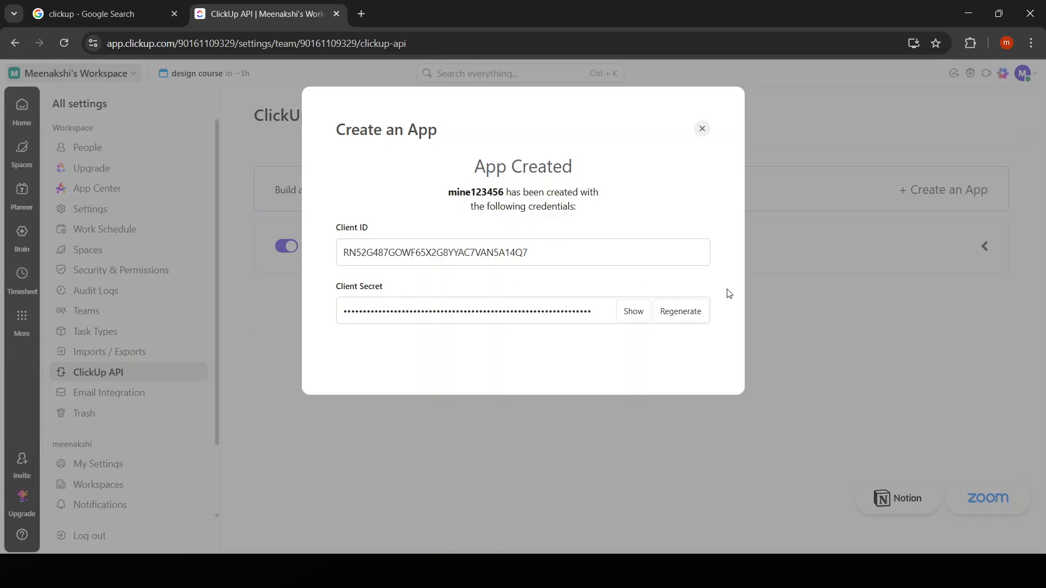
{"action": "left_click", "coordinate": [686, 316]}
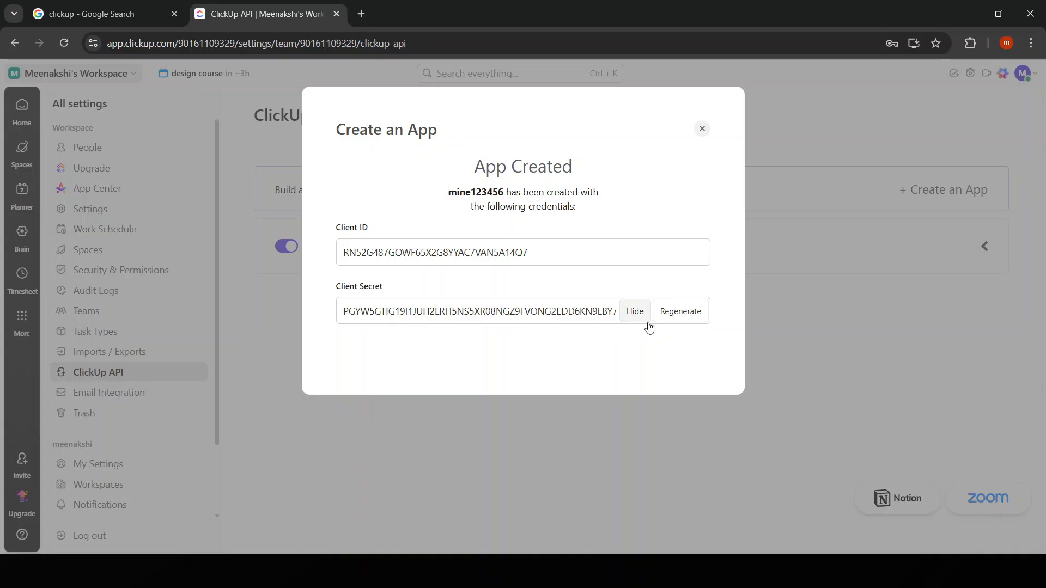
{"action": "left_click", "coordinate": [628, 316]}
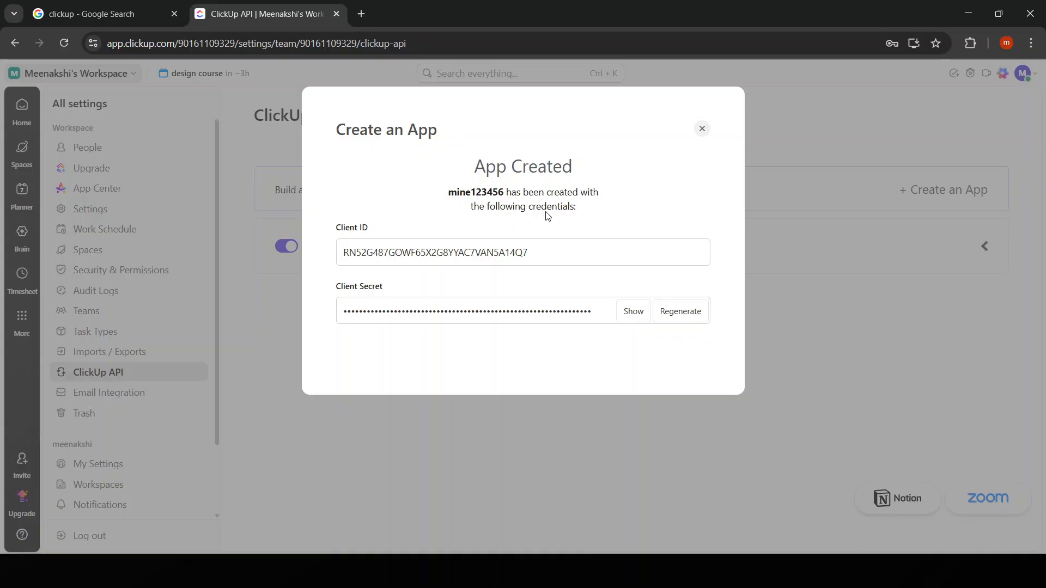
{"action": "left_click", "coordinate": [701, 129]}
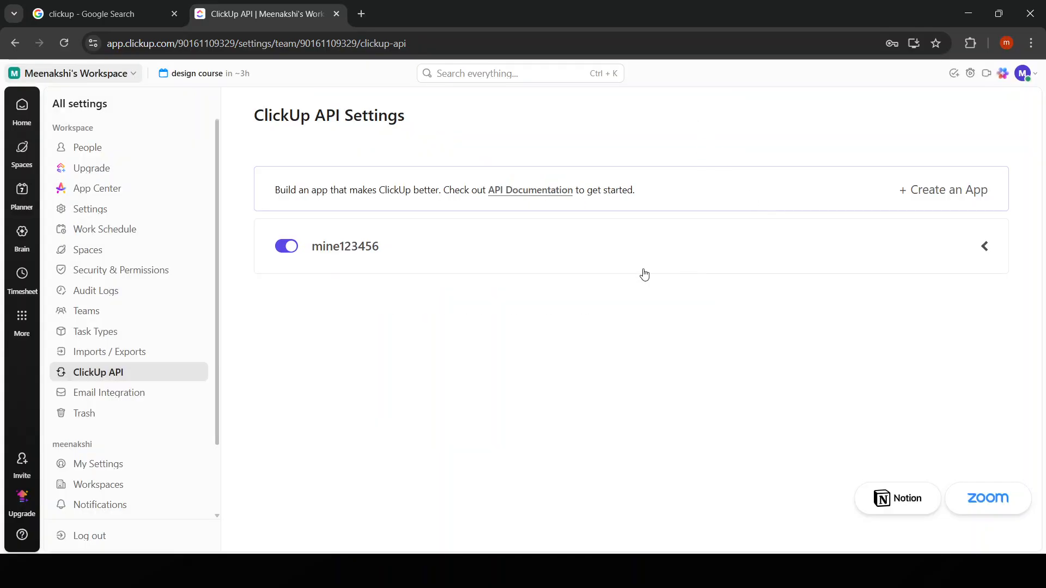
Expand the mine123456 app's details to review its client ID, client secret and redirect URL
{"action": "left_click", "coordinate": [985, 247]}
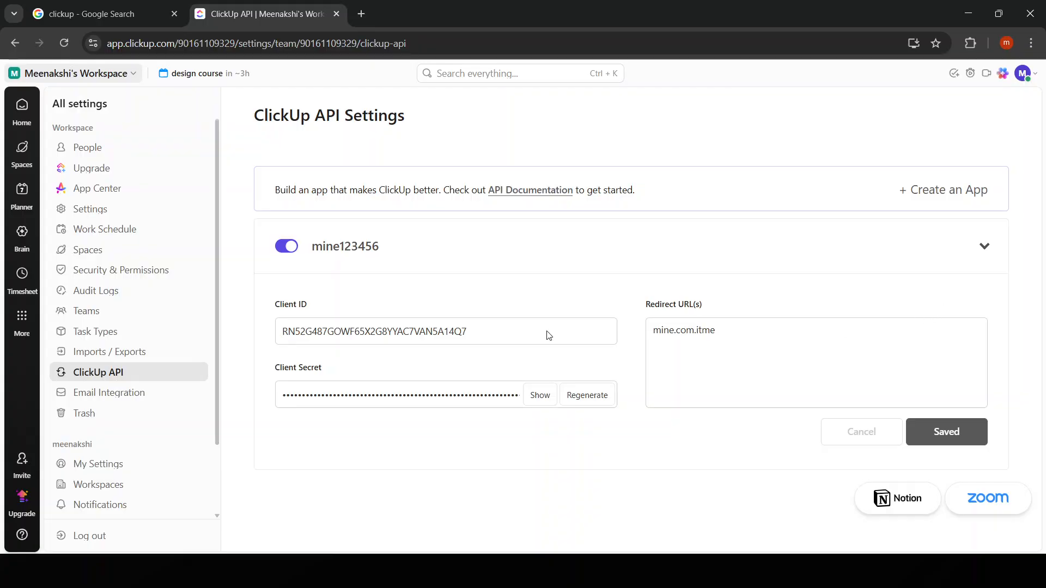
{"action": "left_click_drag", "start_coordinate": [277, 373], "coordinate": [346, 366]}
{"action": "left_click", "coordinate": [357, 366]}
Open the personal Apps settings and disconnect the workspace linked to the Zapier app
{"action": "scroll", "coordinate": [141, 338], "scroll_direction": "down", "scroll_amount": 1}
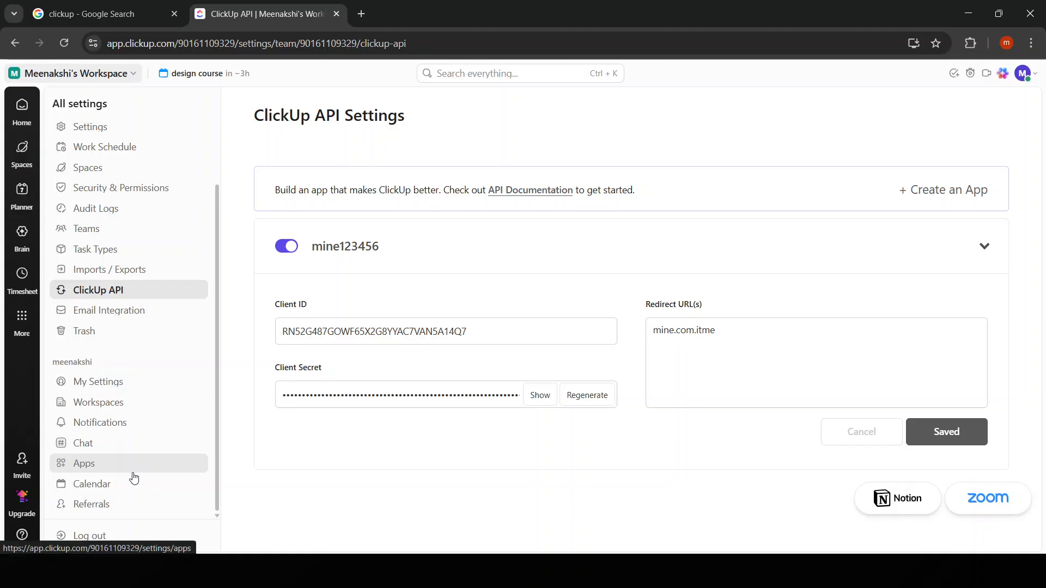
{"action": "left_click", "coordinate": [136, 464]}
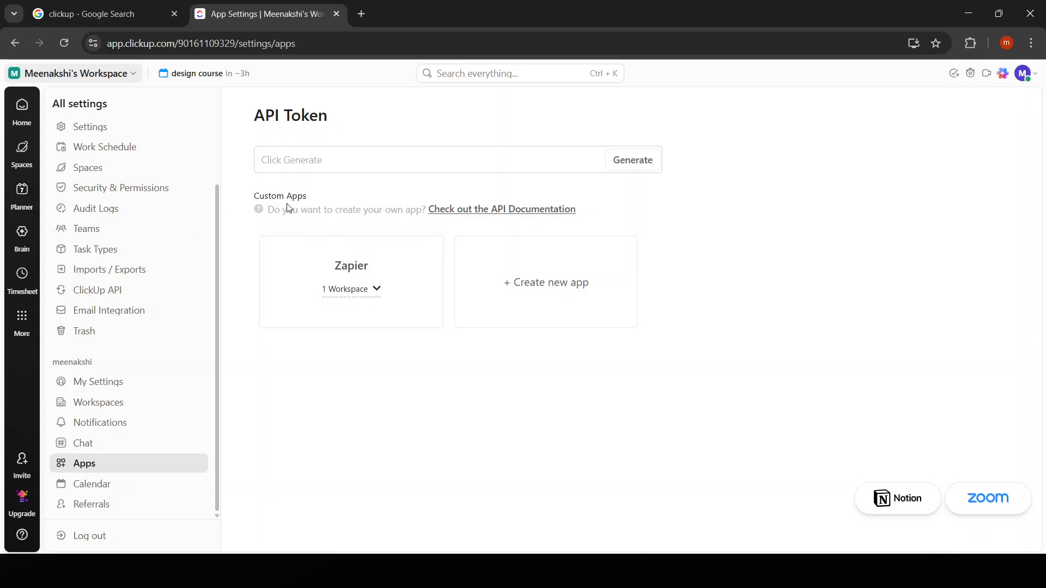
{"action": "left_click", "coordinate": [376, 289]}
{"action": "left_click", "coordinate": [389, 350]}
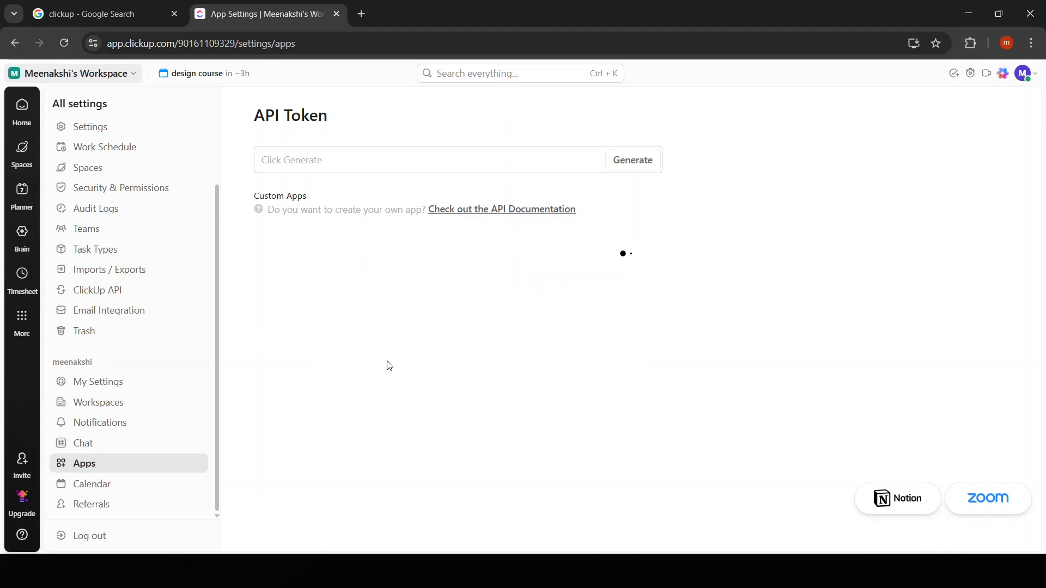
Generate a personal API token, verifying the sign-in with the existing Google account
{"action": "left_click", "coordinate": [638, 167]}
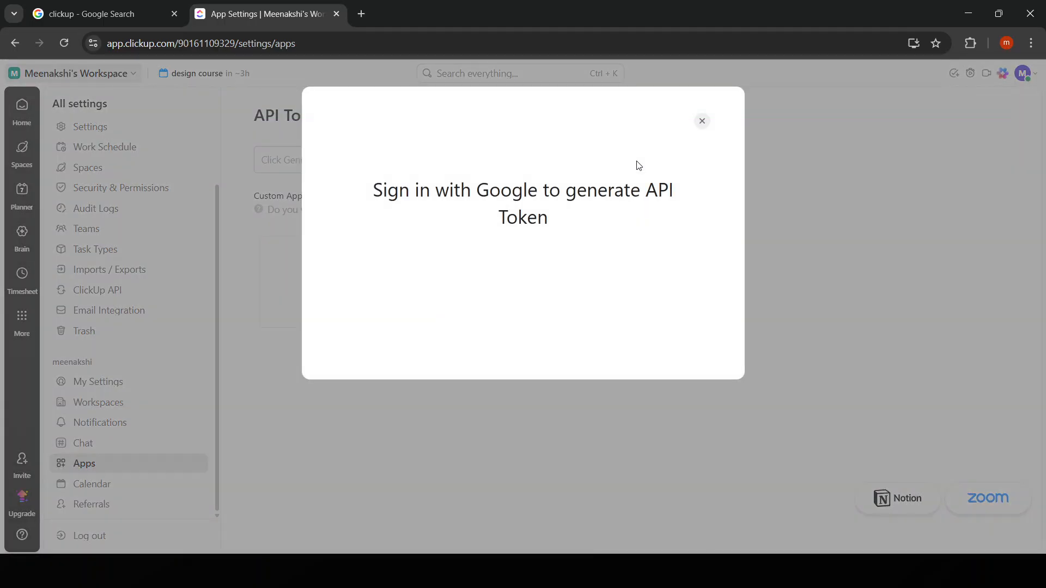
{"action": "left_click", "coordinate": [534, 283]}
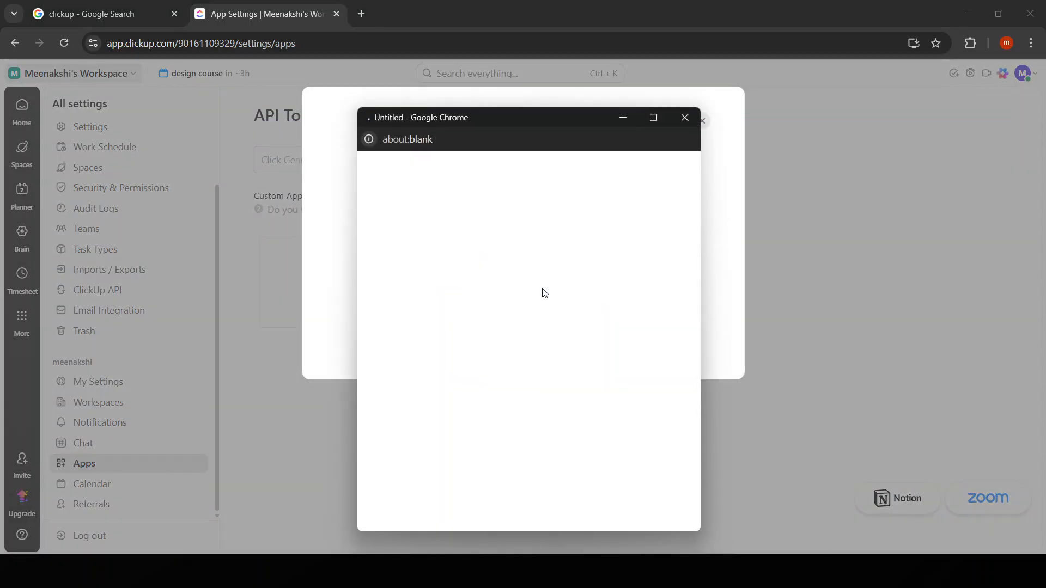
{"action": "left_click", "coordinate": [682, 121]}
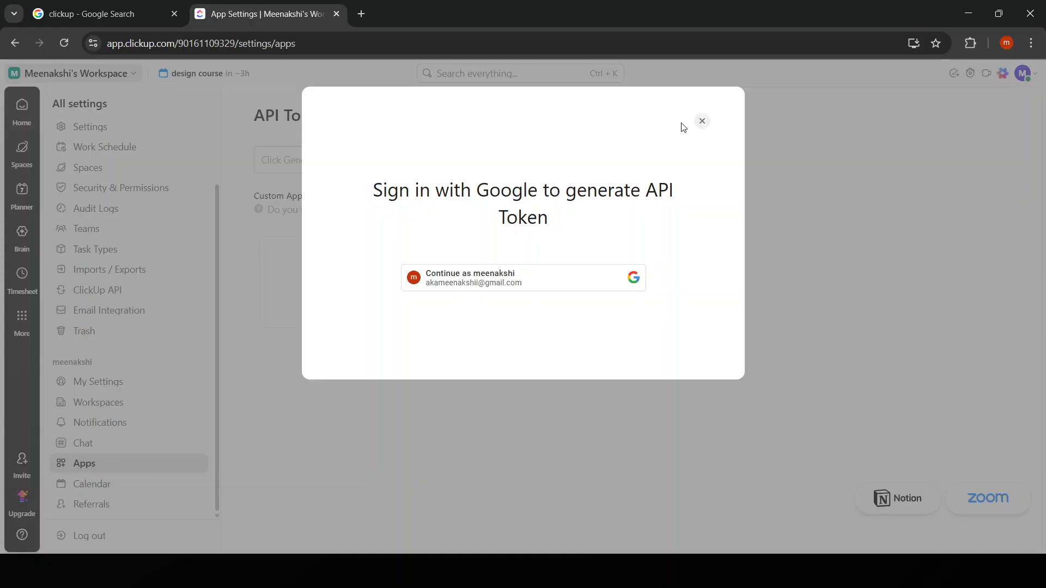
{"action": "left_click", "coordinate": [638, 289]}
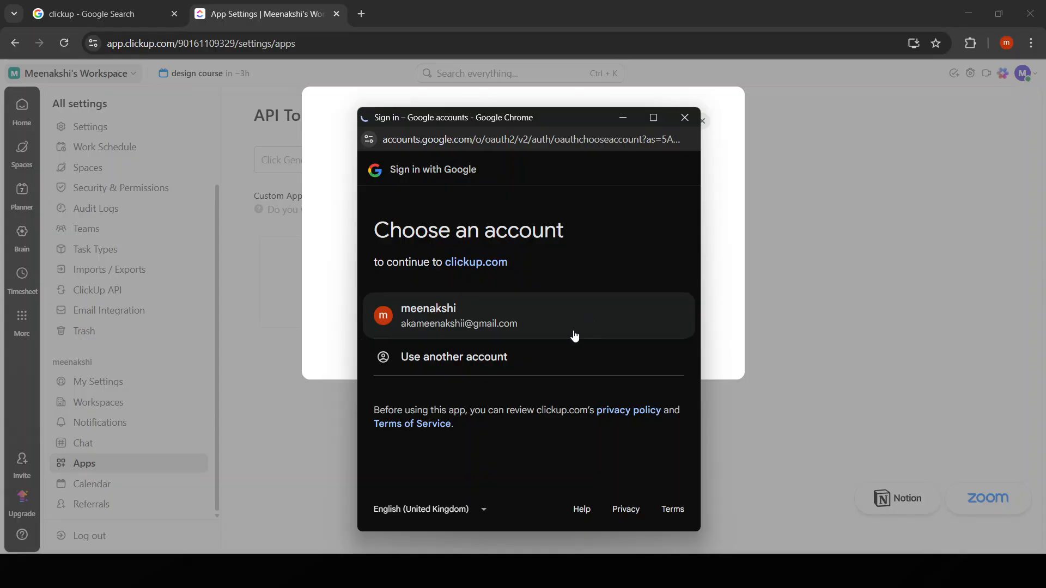
{"action": "left_click", "coordinate": [575, 336]}
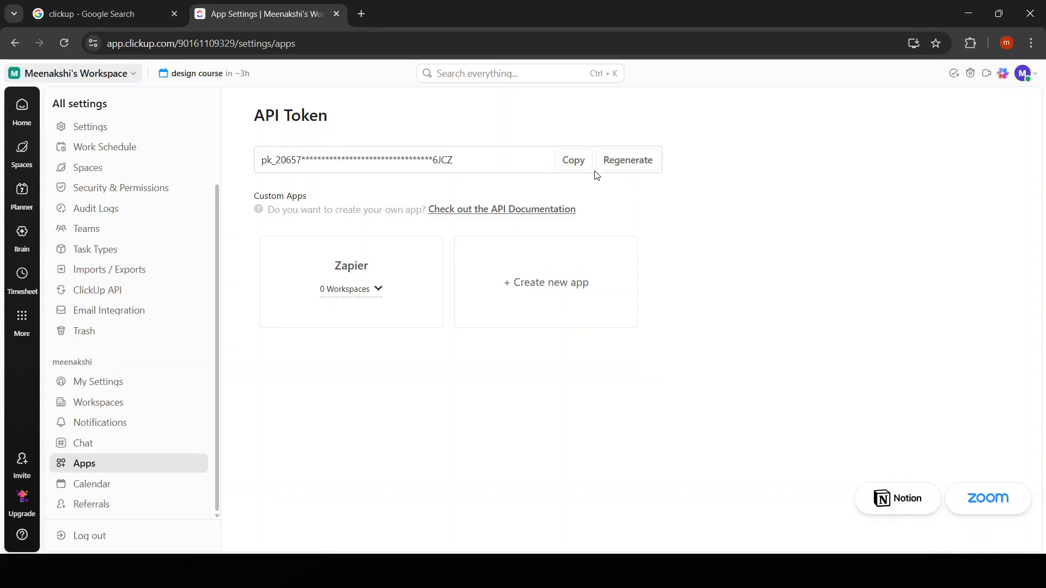
Examine the masked API token and the Zapier entry among the custom apps
{"action": "left_click_drag", "start_coordinate": [471, 160], "coordinate": [259, 164]}
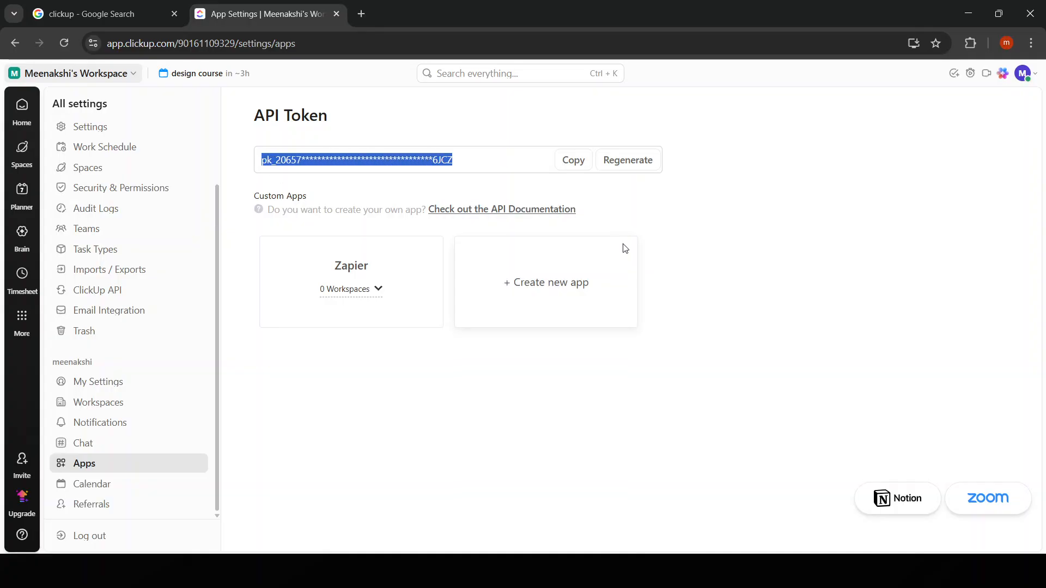
{"action": "left_click", "coordinate": [643, 219]}
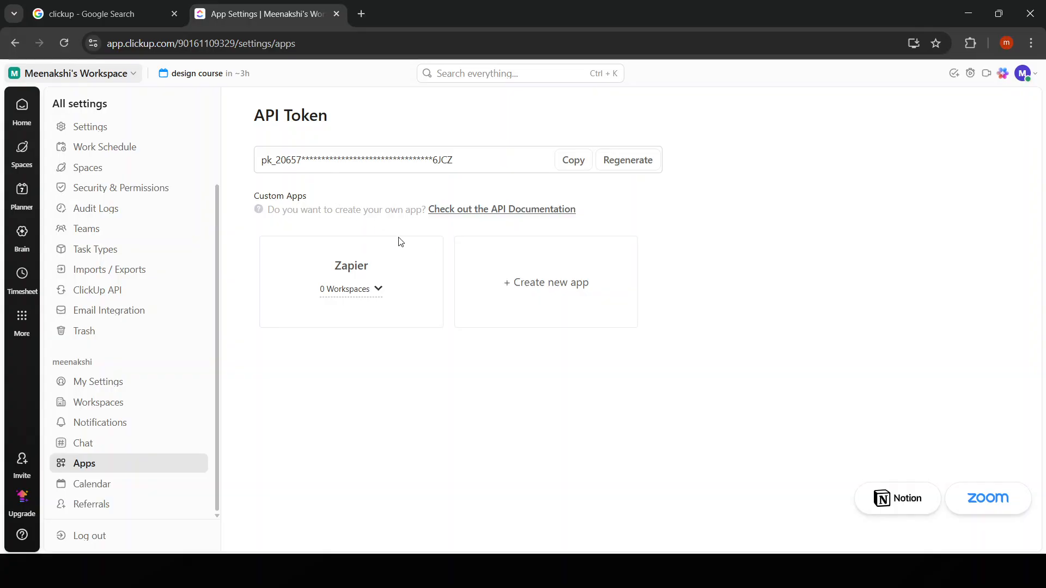
{"action": "mouse_move", "coordinate": [403, 271]}
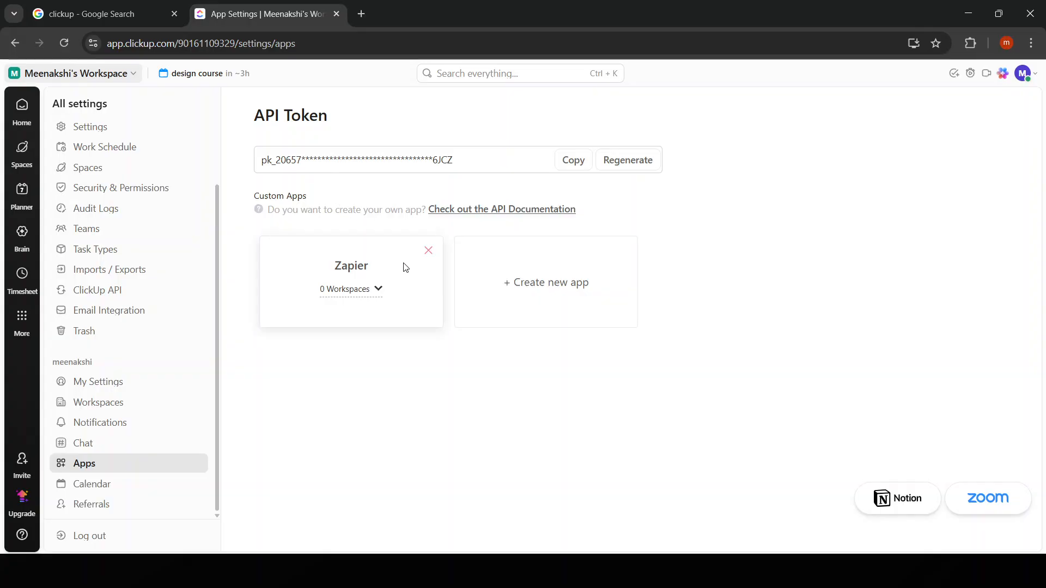